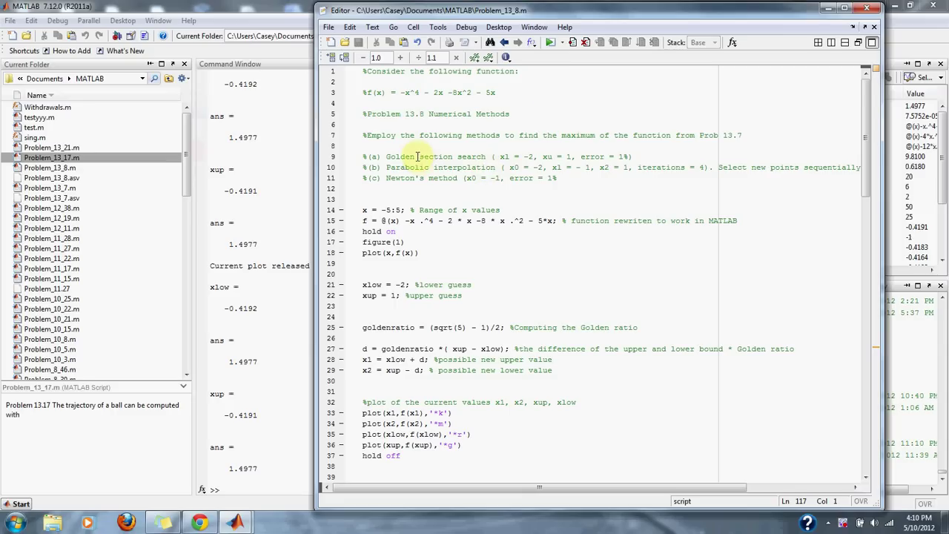
Highlight the three method names, plus the x range and function definition on lines 14–15.
left_click_drag(381, 155, 489, 157)
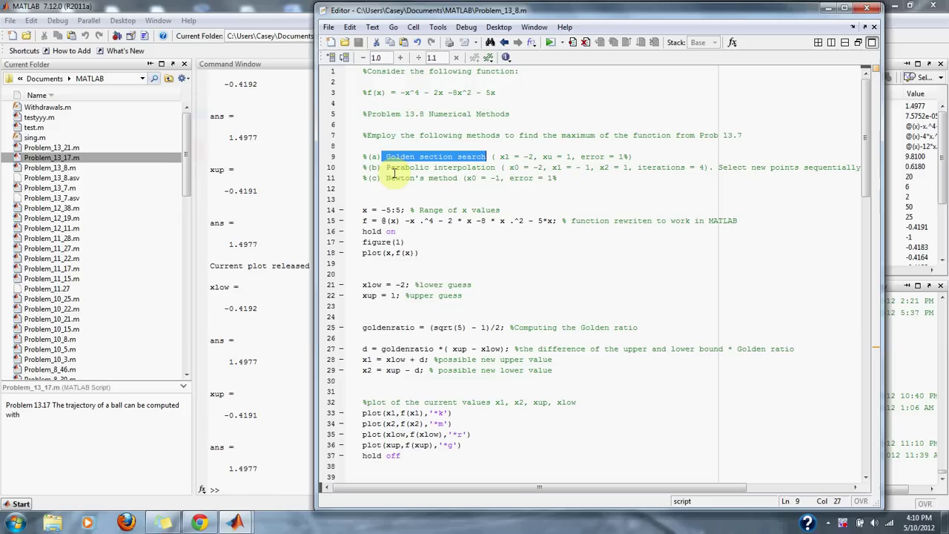
left_click_drag(384, 167, 500, 169)
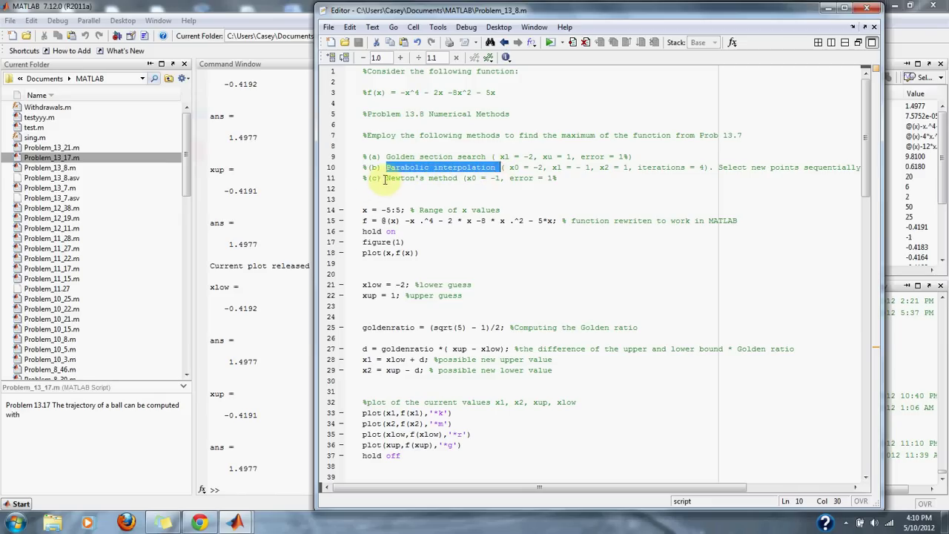
left_click_drag(385, 178, 463, 182)
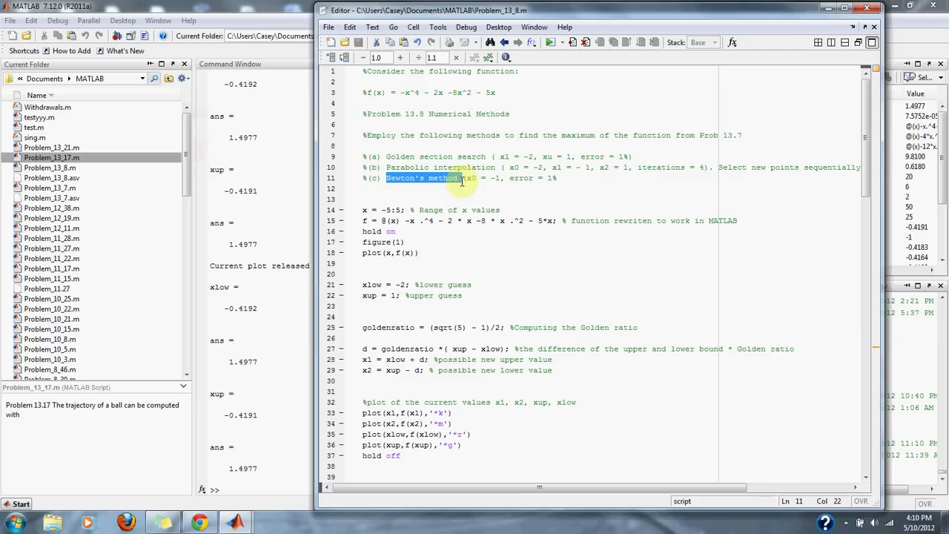
left_click(362, 220)
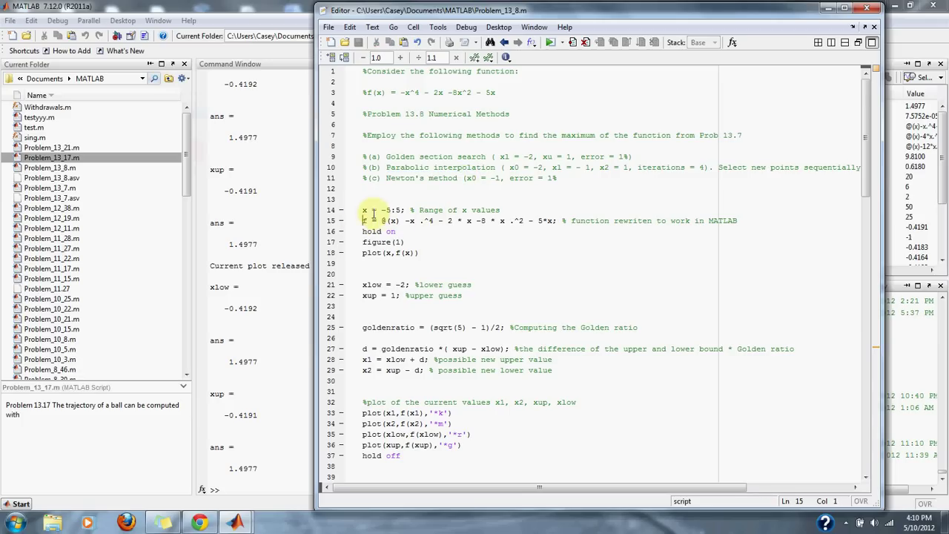
left_click(364, 210)
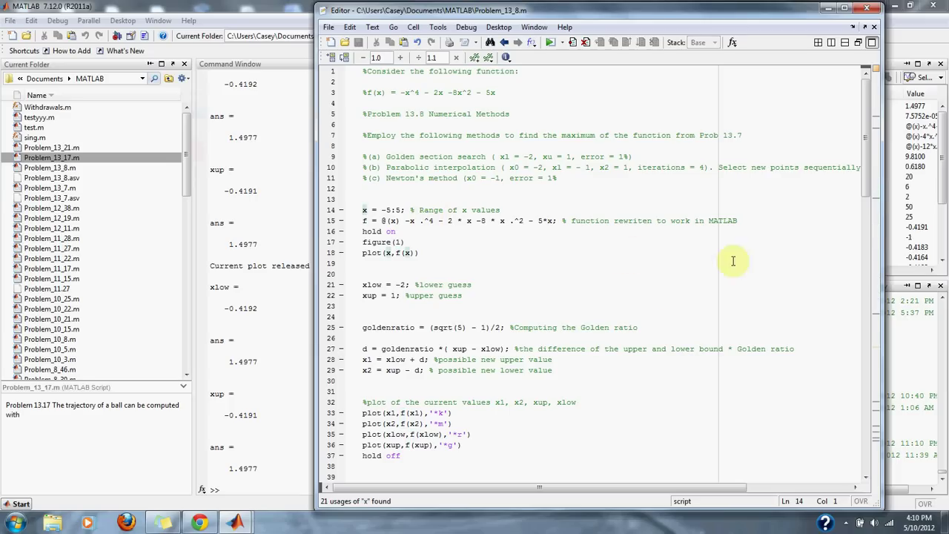
Scroll through the script, pointing out line 92's comparison, line 97's x2 update and point plotting.
mouse_move(868, 186)
left_mouse_down()
mouse_move(867, 198)
mouse_move(778, 221)
left_mouse_up()
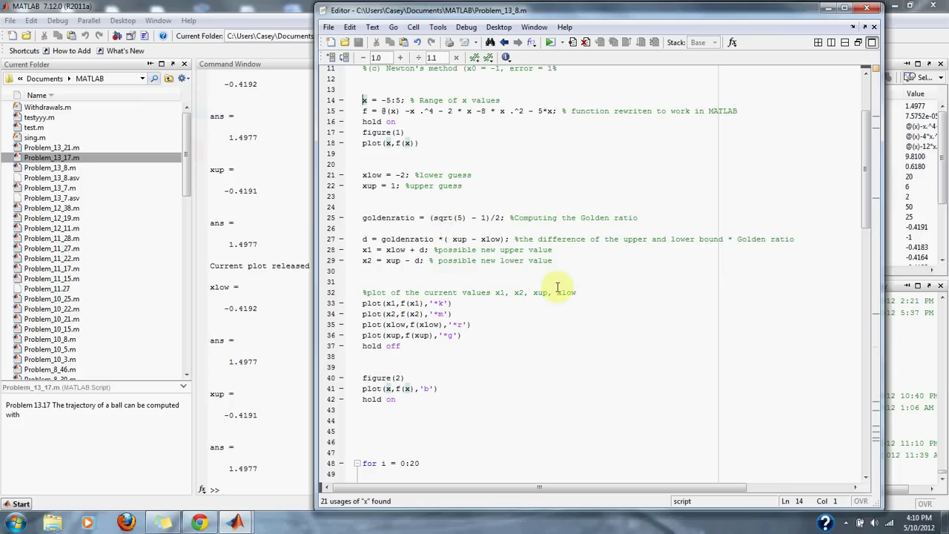
left_click_drag(866, 194, 866, 267)
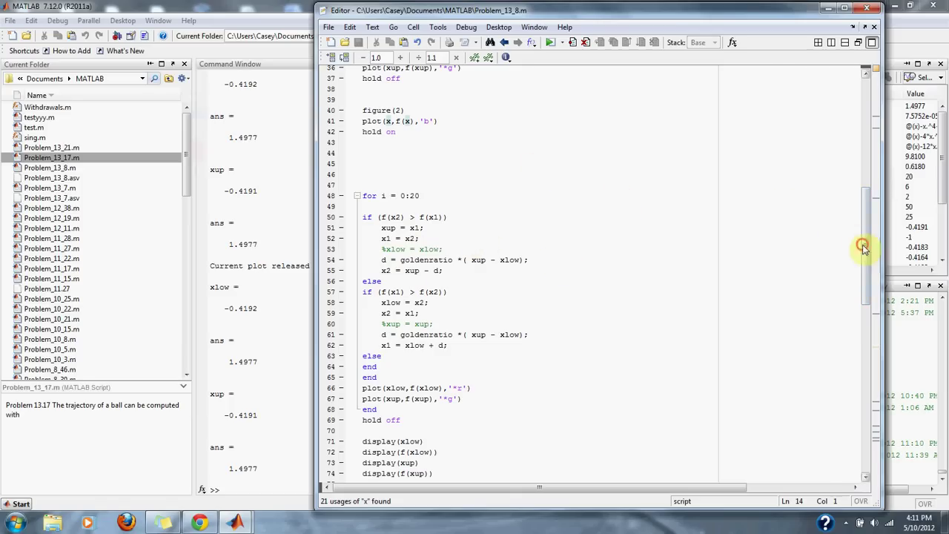
left_click_drag(864, 247, 865, 263)
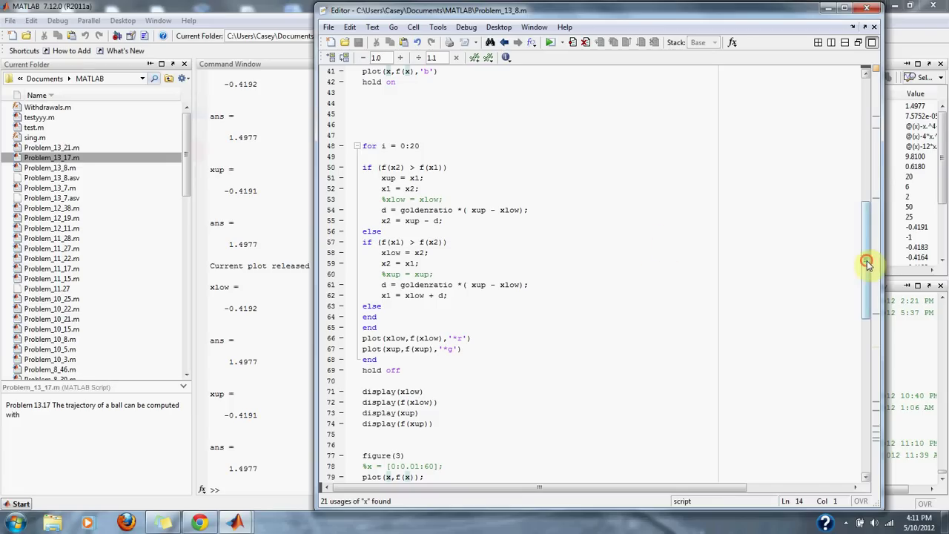
left_click_drag(865, 263, 862, 189)
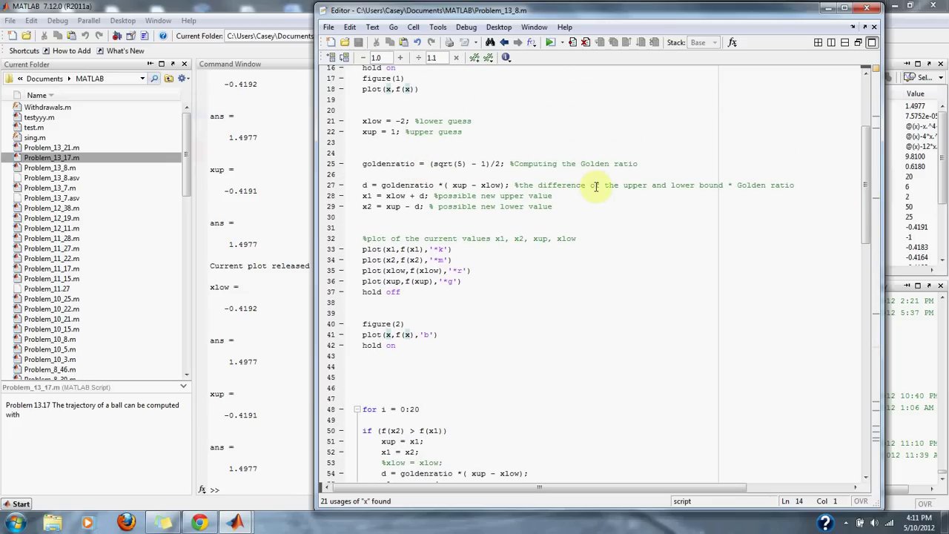
left_click_drag(866, 212, 866, 252)
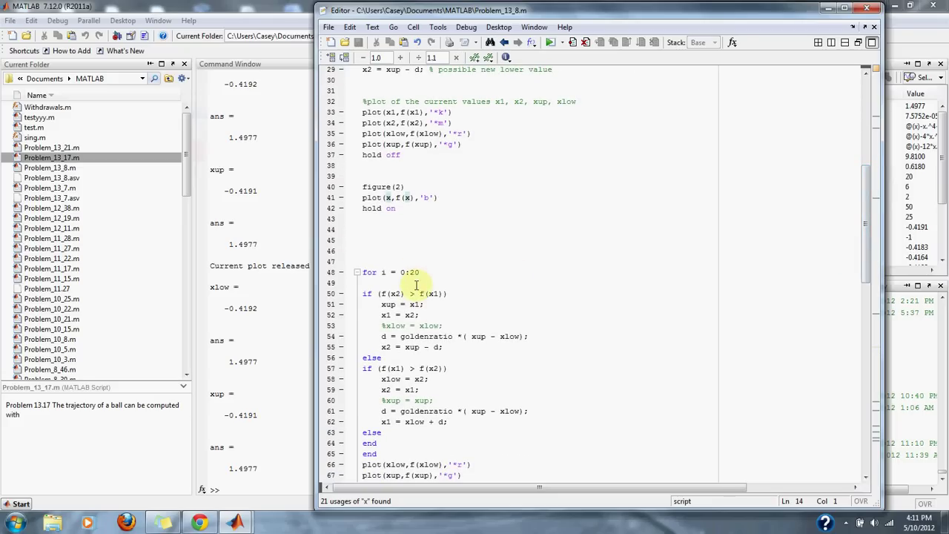
left_click_drag(865, 218, 868, 360)
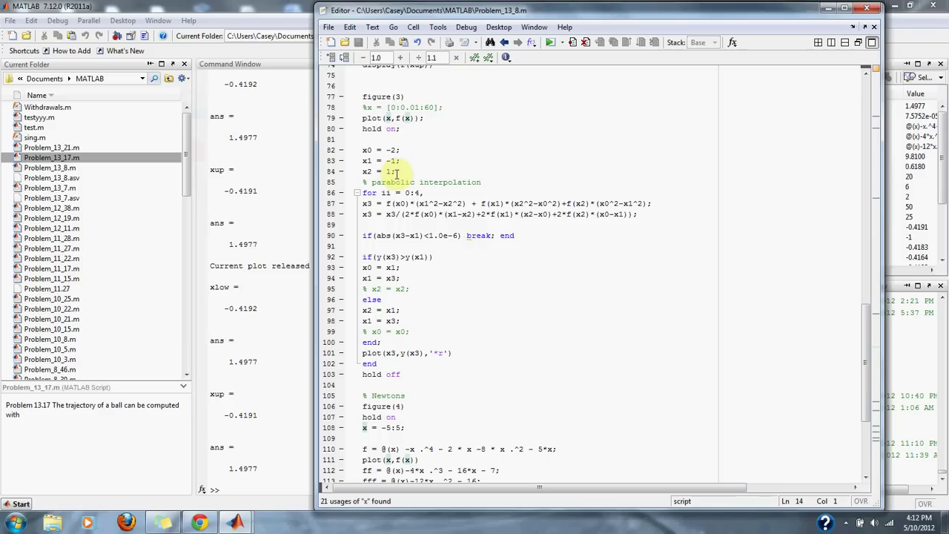
left_click(448, 254)
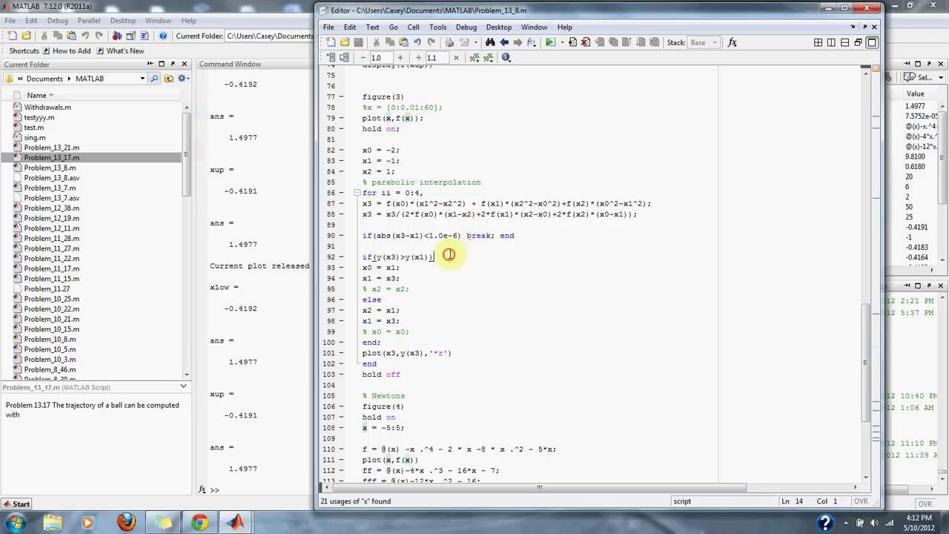
left_click(409, 310)
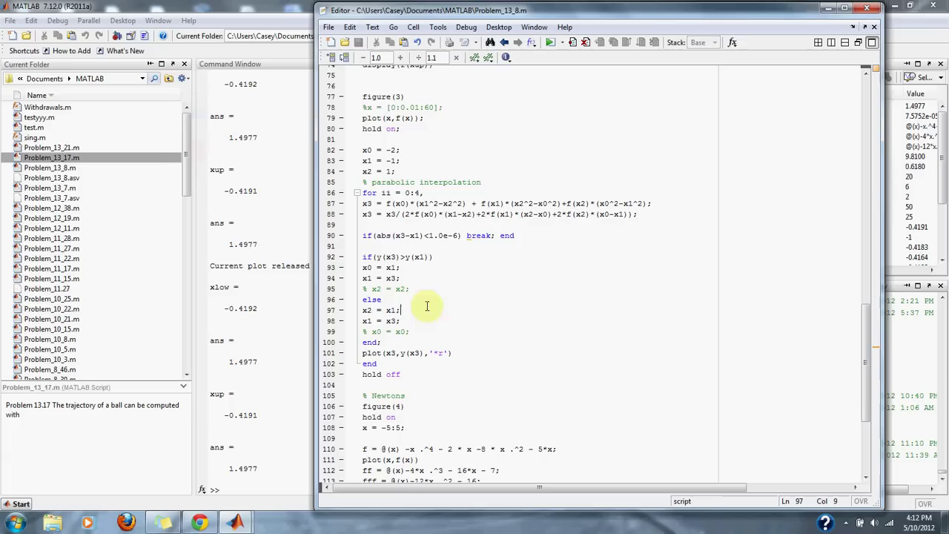
left_click(463, 353)
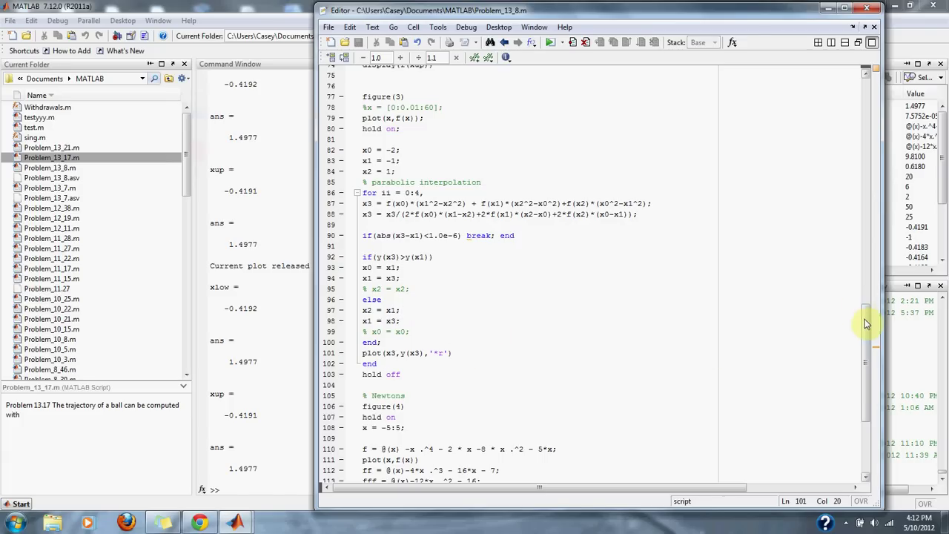
left_click_drag(865, 322, 864, 373)
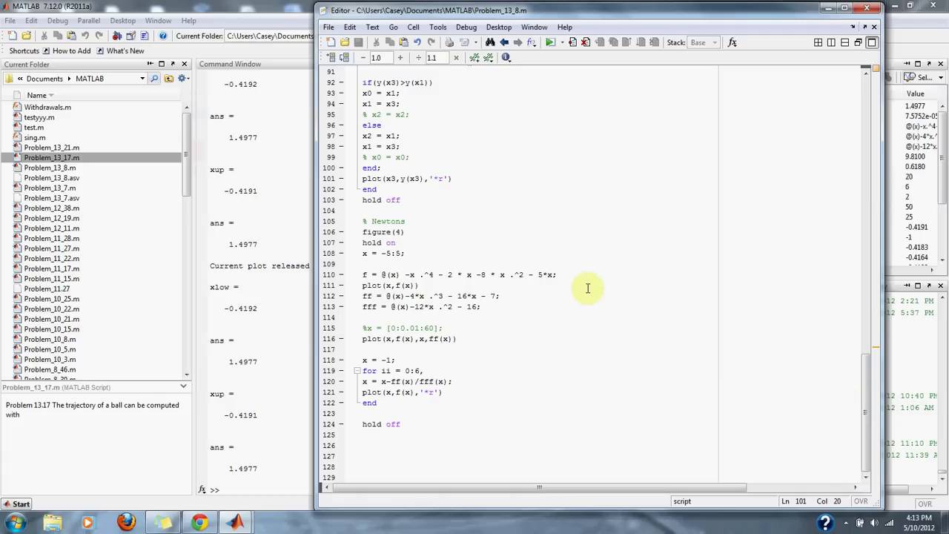
Point out the ff and fff derivative lines, then delete the commented-out '%x = [0:0.01:60];' line.
left_click(504, 297)
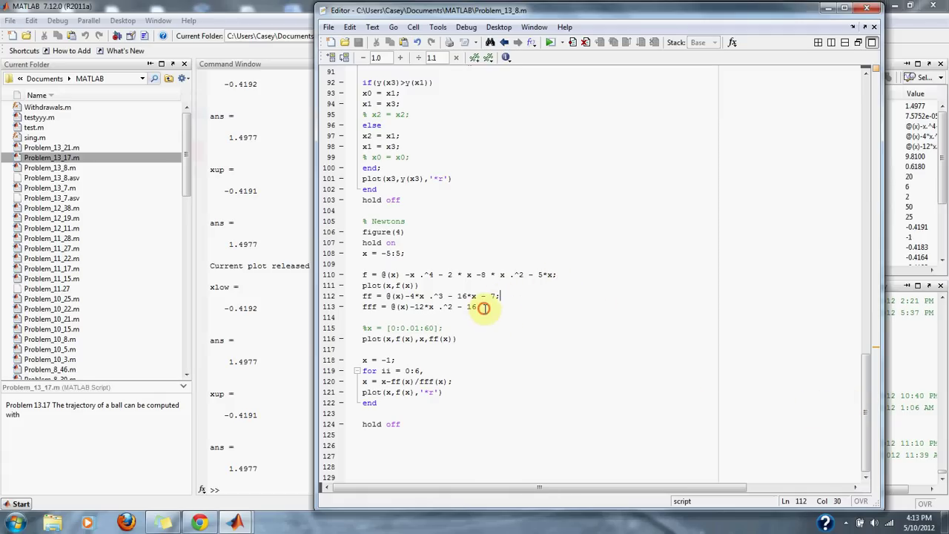
left_click(483, 307)
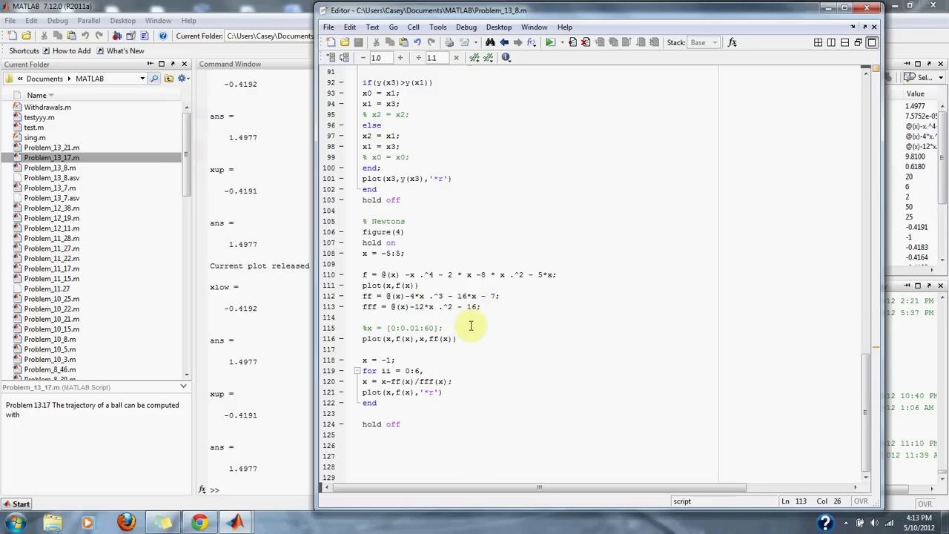
left_click_drag(444, 327, 363, 326)
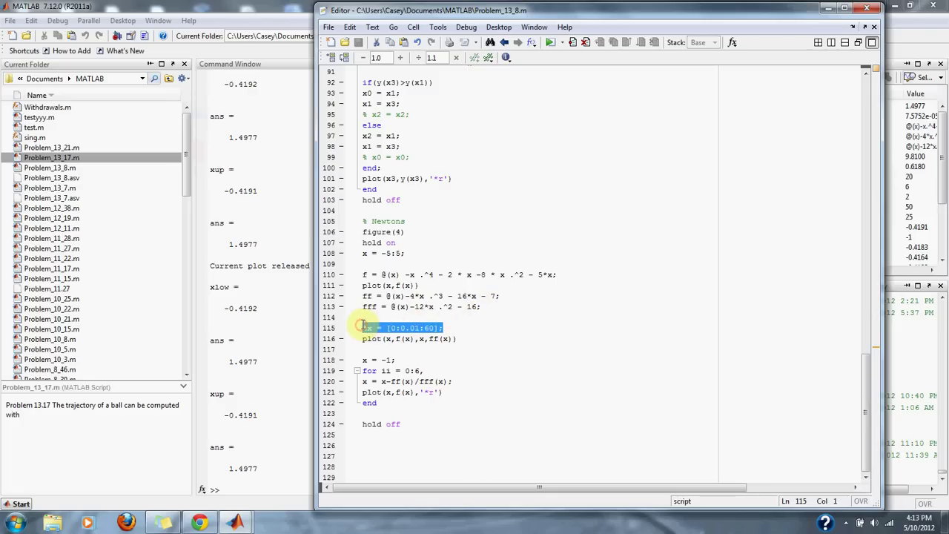
key("Delete")
Point out the Newton's method starting guess x = -1 and its for loop.
left_click(470, 345)
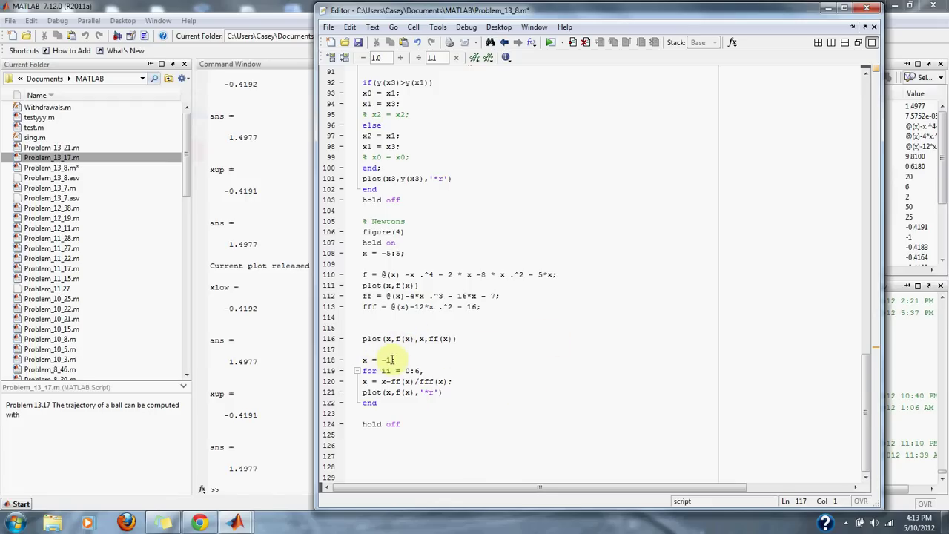
double_click(390, 360)
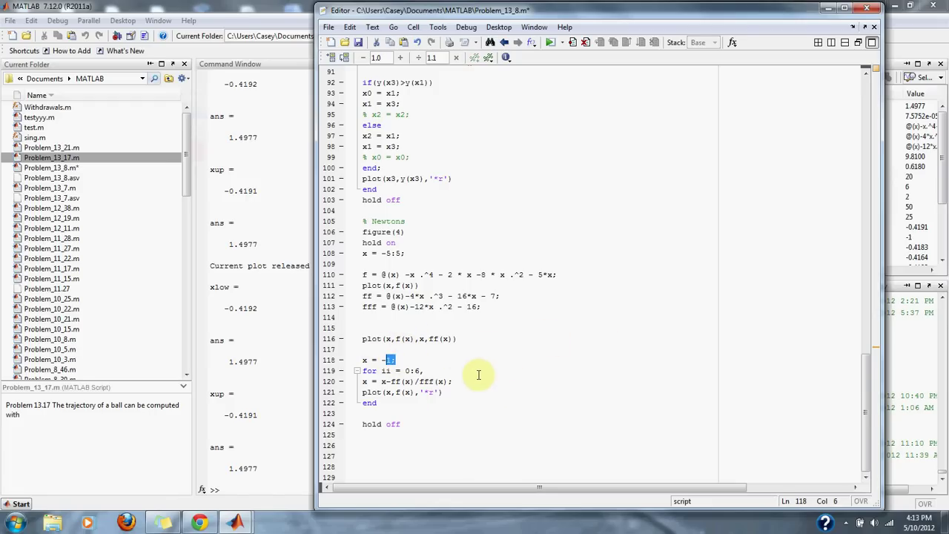
left_click(479, 374)
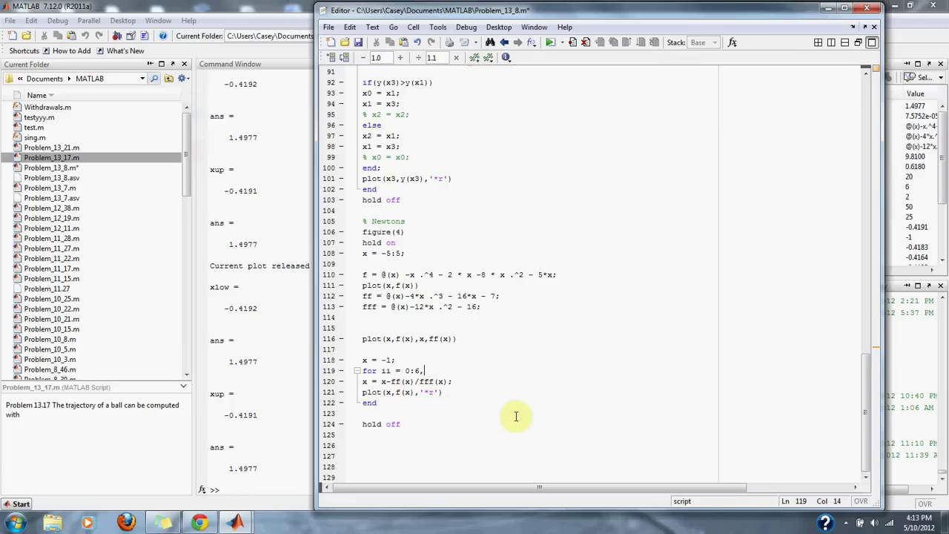
Run Problem_13_8 and dismiss Figure 4 with the Newton's method result.
left_click(547, 43)
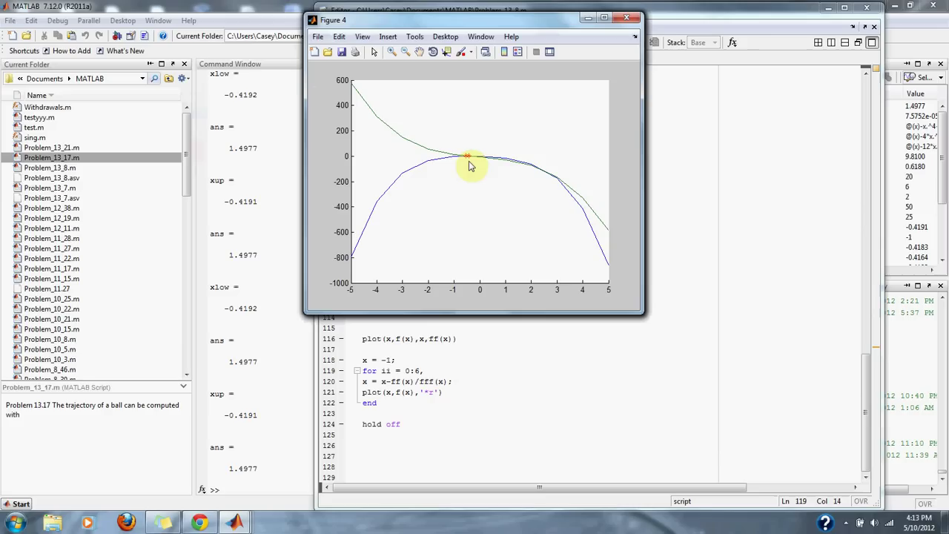
left_click(619, 20)
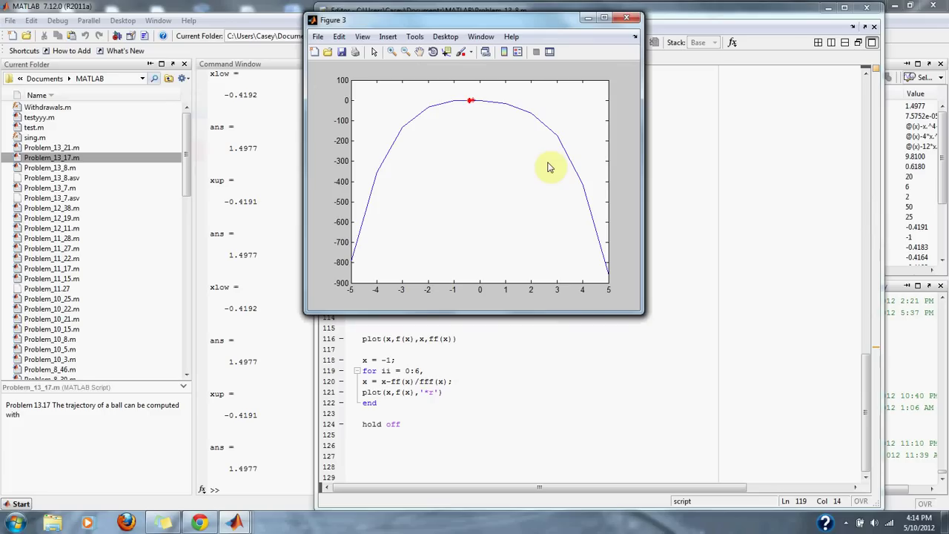
left_click_drag(554, 21, 552, 31)
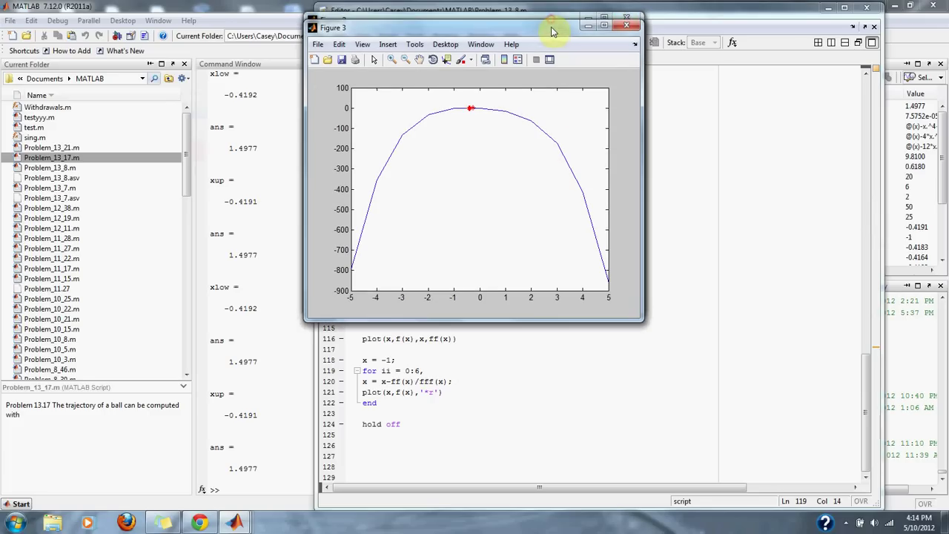
Close Figure 3, Figure 2 and Figure 1 in turn.
left_click(627, 26)
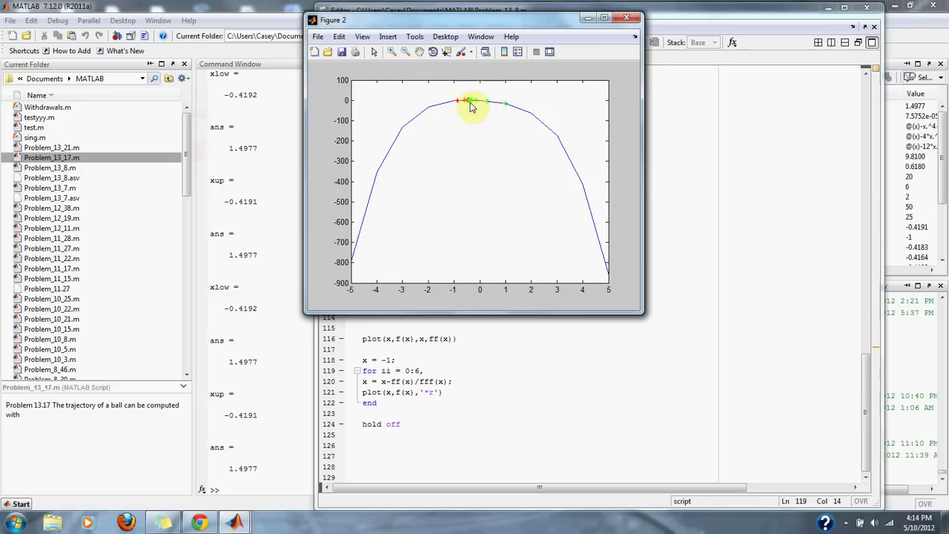
left_click(627, 19)
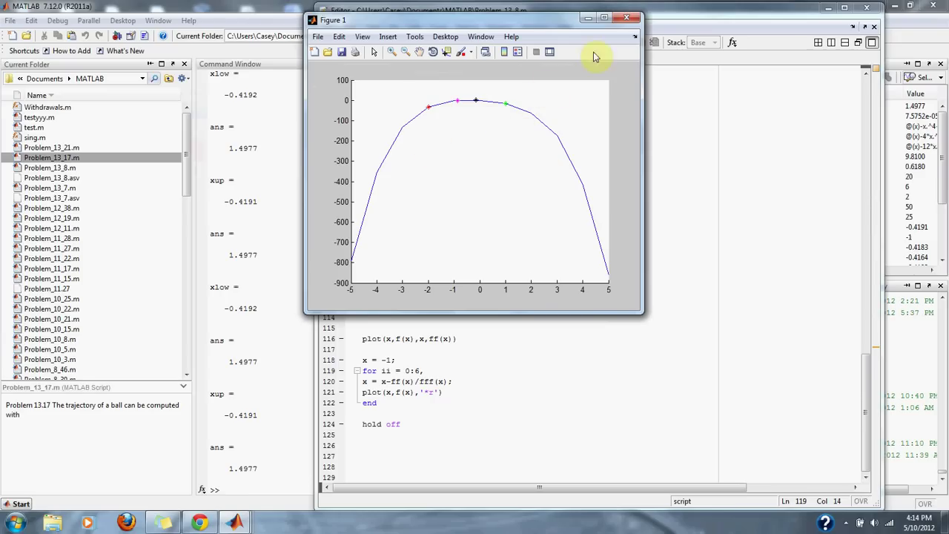
left_click(627, 17)
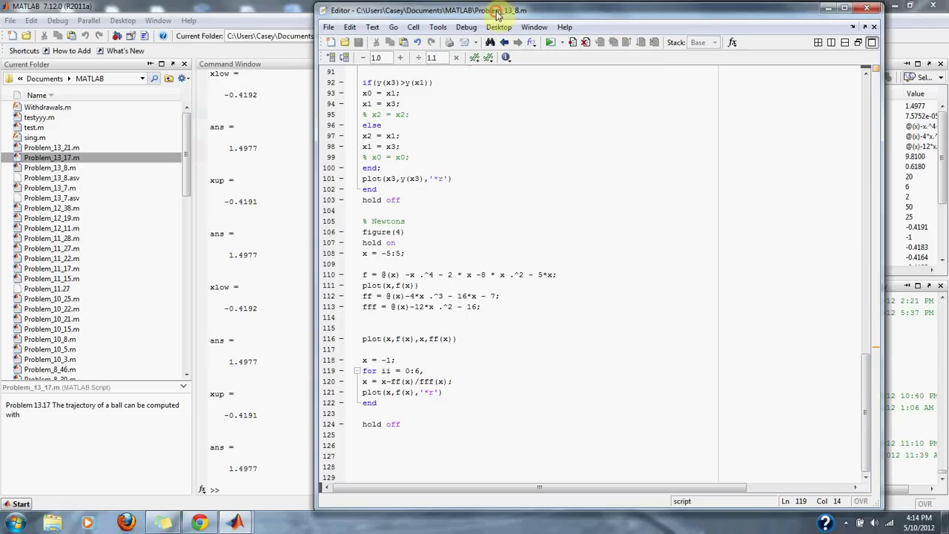
left_click_drag(496, 14, 525, 22)
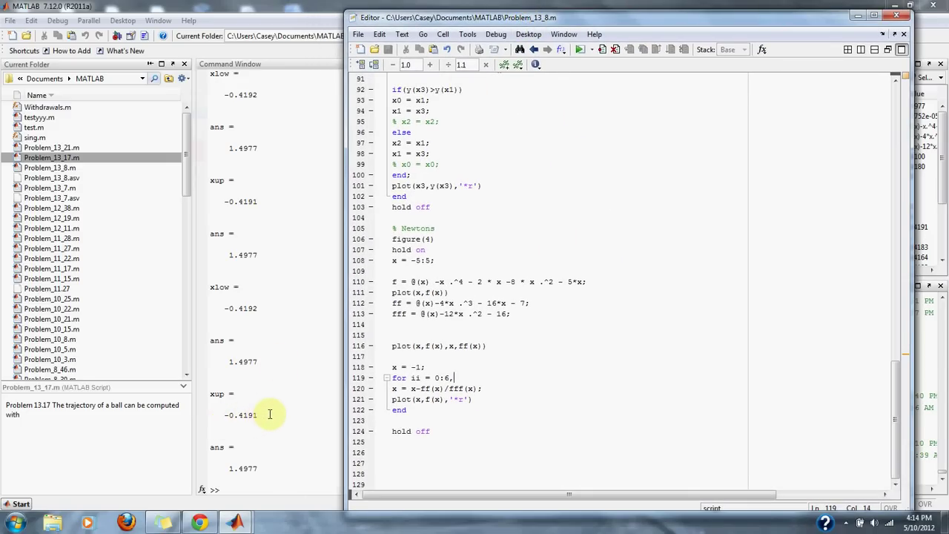
left_click(268, 363)
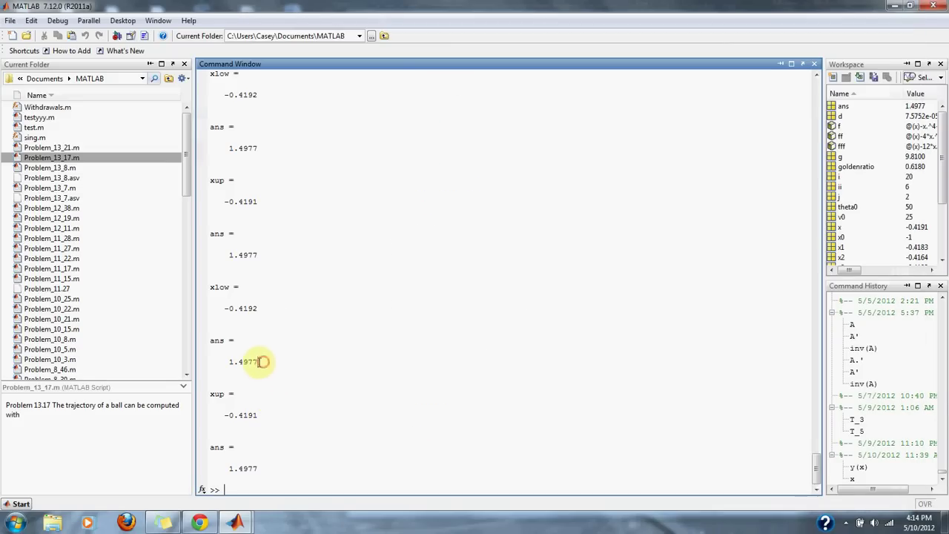
left_click_drag(259, 363, 232, 363)
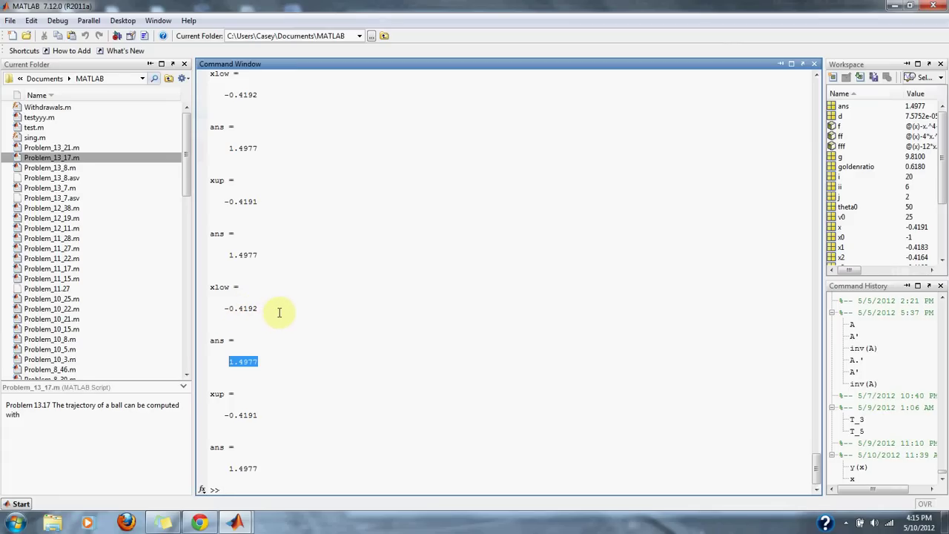
left_click(268, 309)
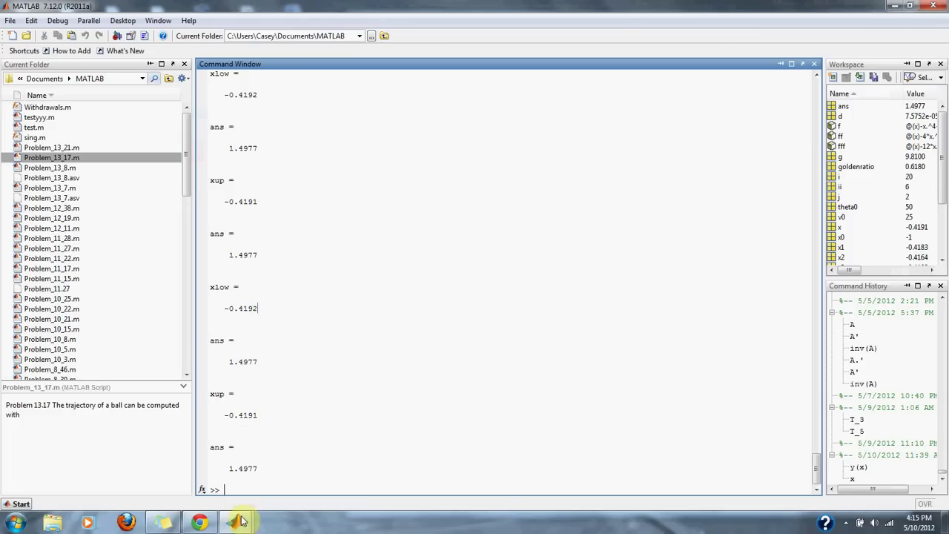
mouse_move(235, 523)
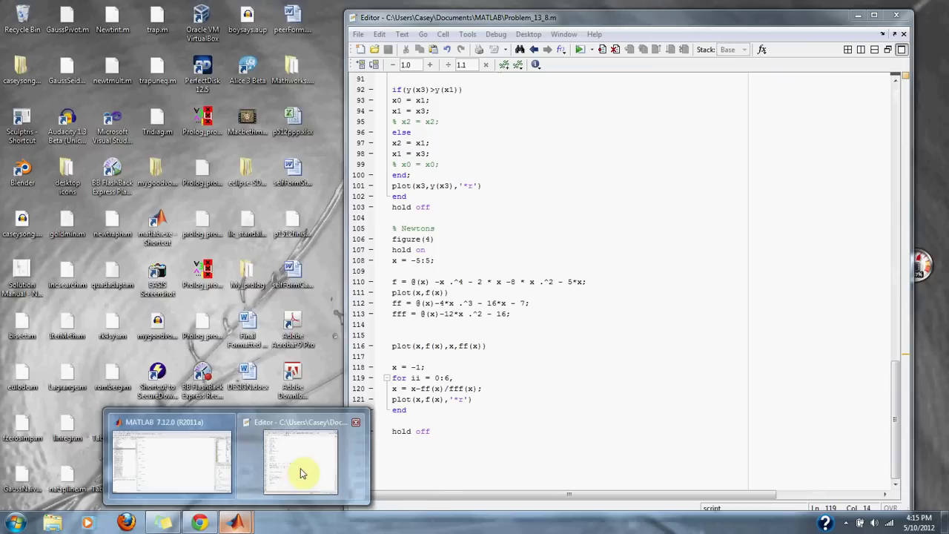
left_click(303, 473)
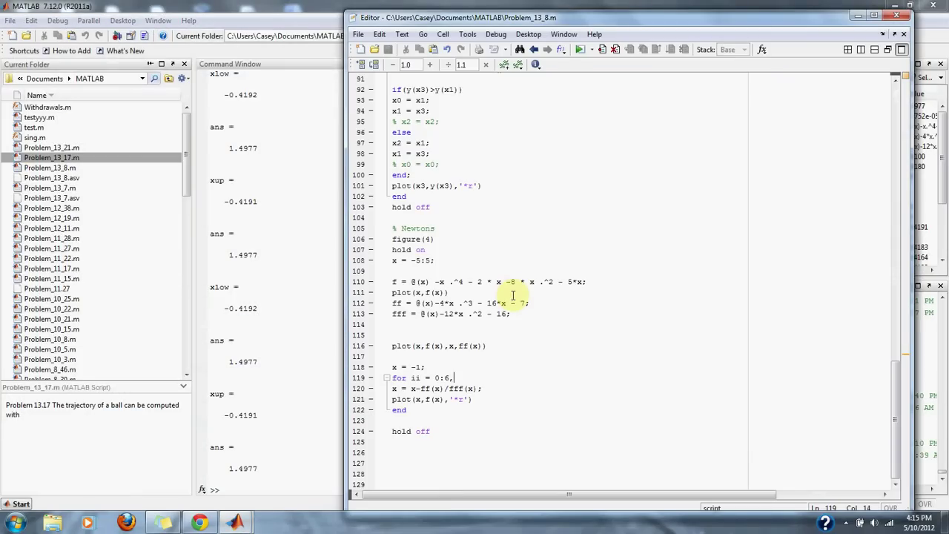